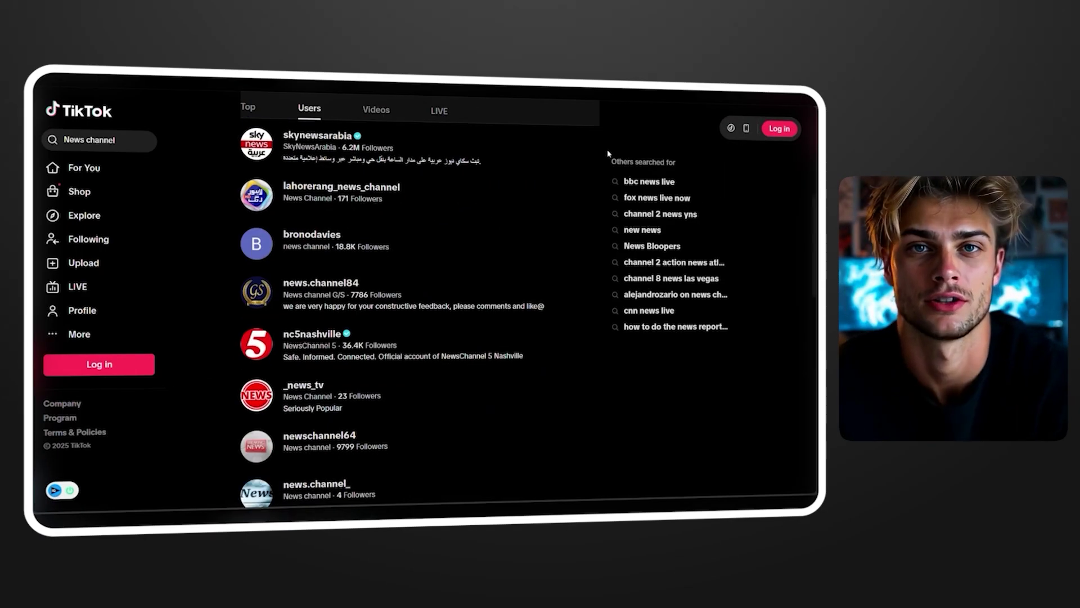
Scroll through the 'News channel' TikTok users and a news account's political video grid.
scroll(607, 153, "down", 2)
scroll(608, 153, "down", 3)
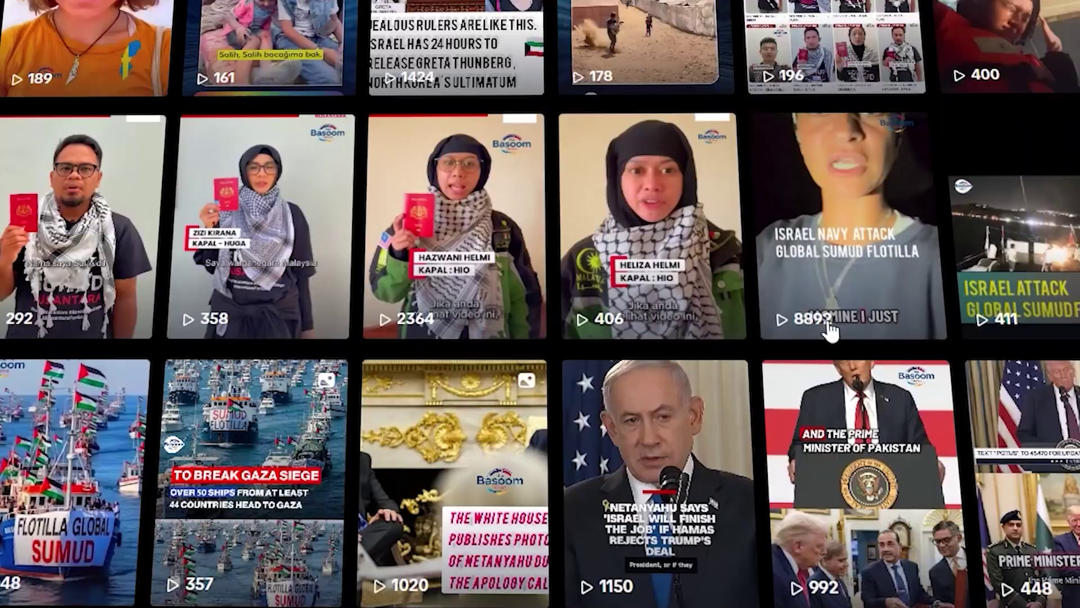
scroll(416, 413, "down", 10)
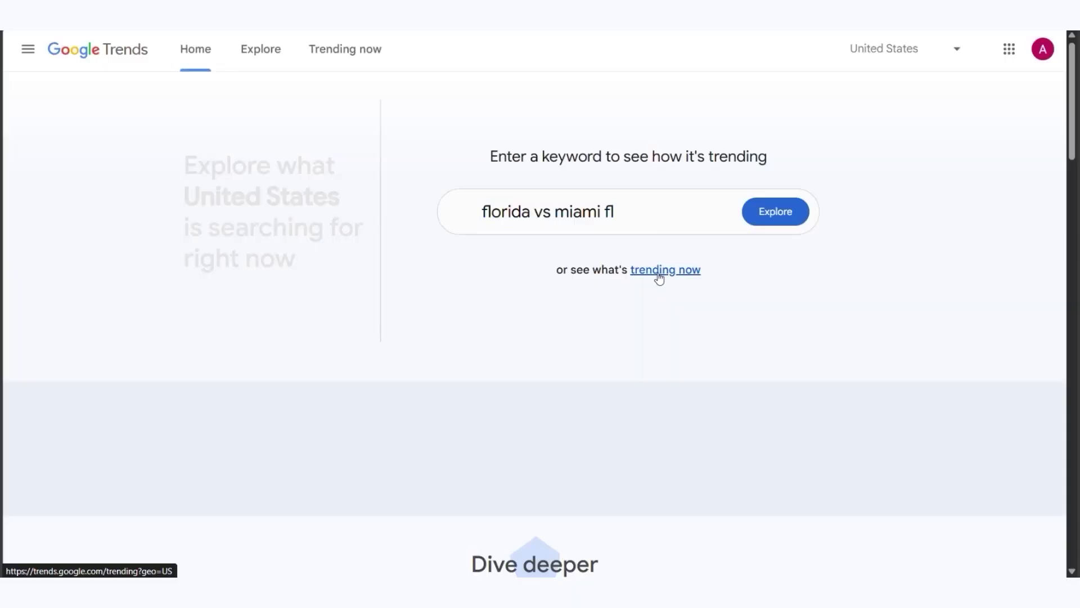
Show Google Trends' Trending now table for the United States over the past 24 hours.
left_click(659, 273)
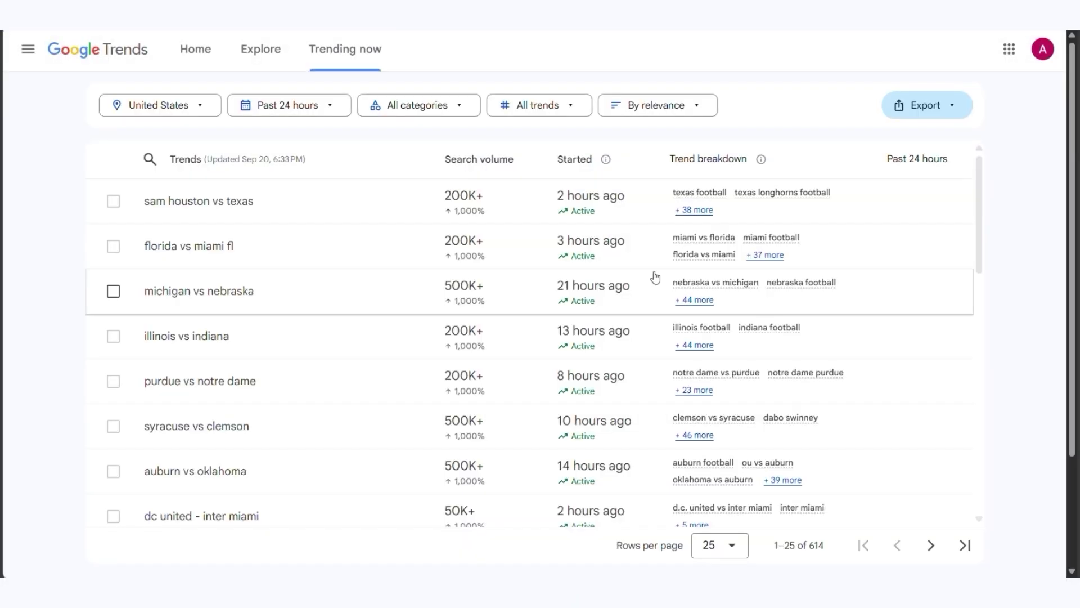
scroll(656, 276, "down", 5)
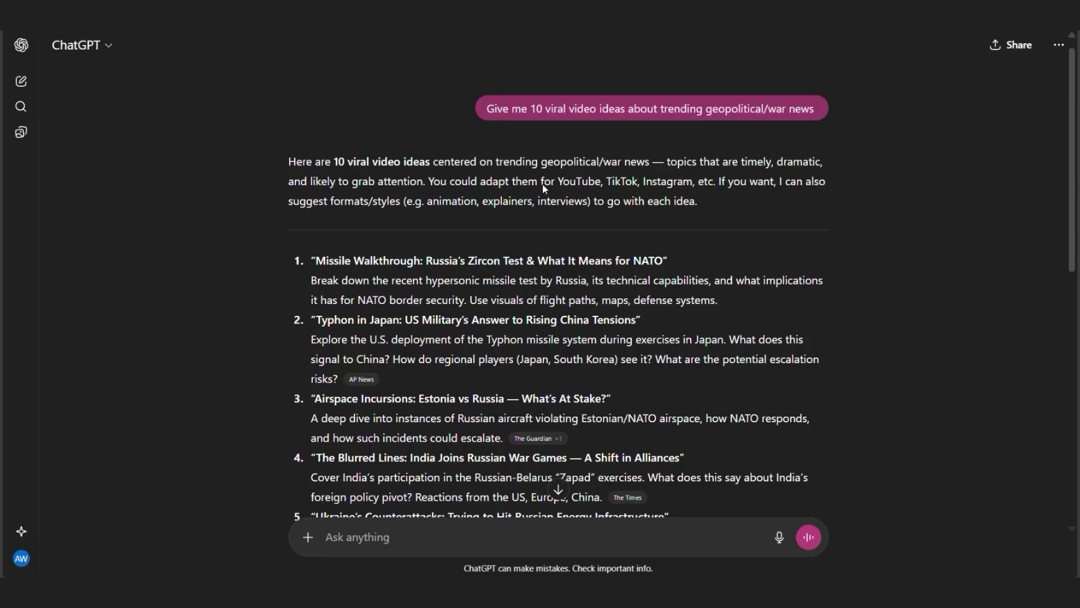
Replace the earlier prompt's topic with India joining Russian war games and review the scripts.
scroll(542, 183, "down", 3)
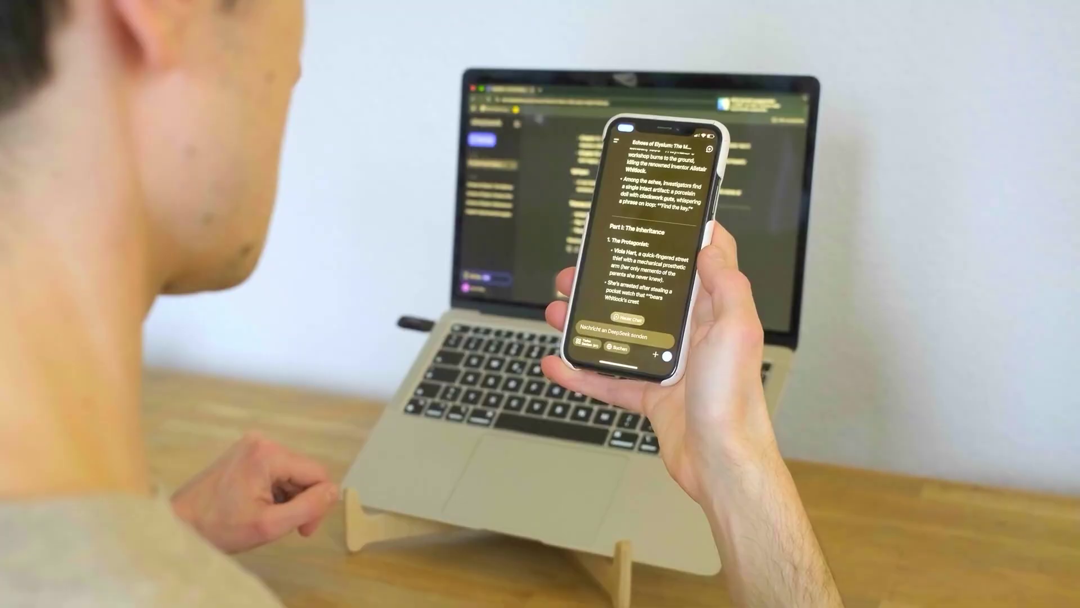
left_click_drag(816, 121, 636, 114)
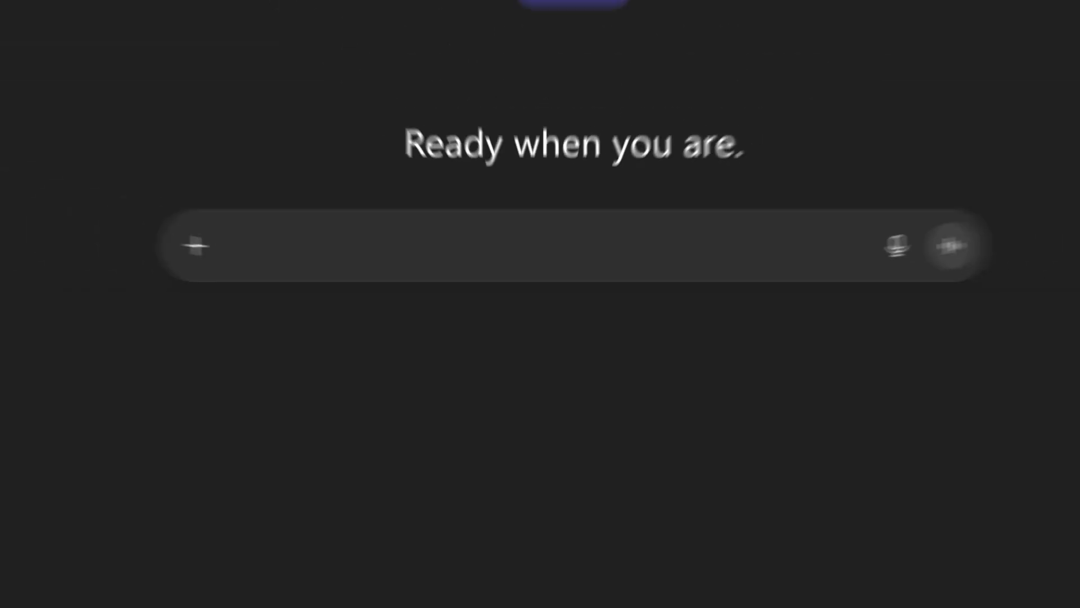
type("India j")
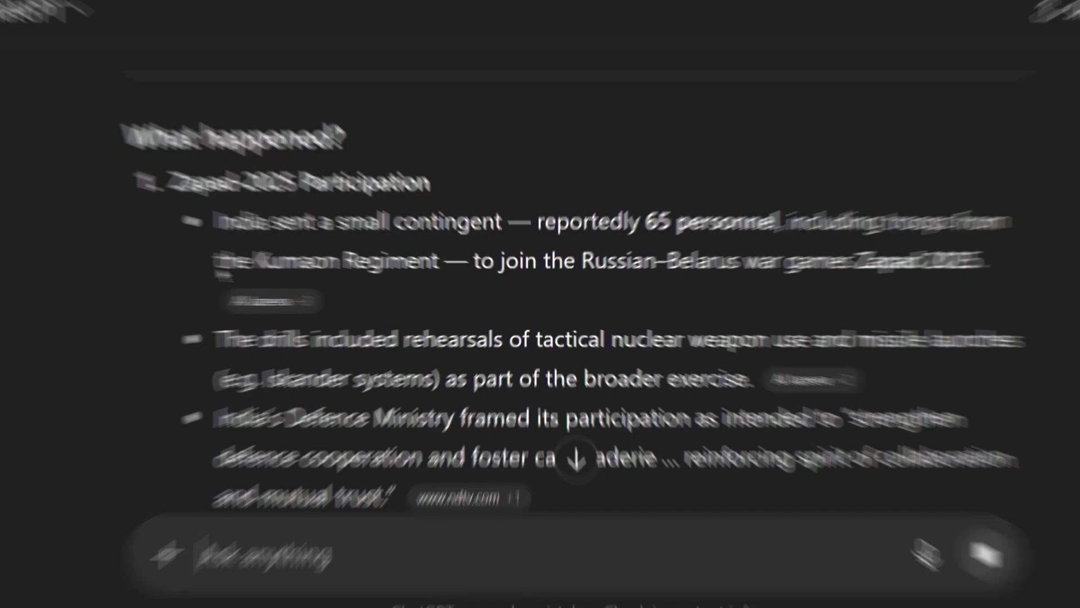
scroll(211, 232, "down", 2)
scroll(372, 231, "down", 9)
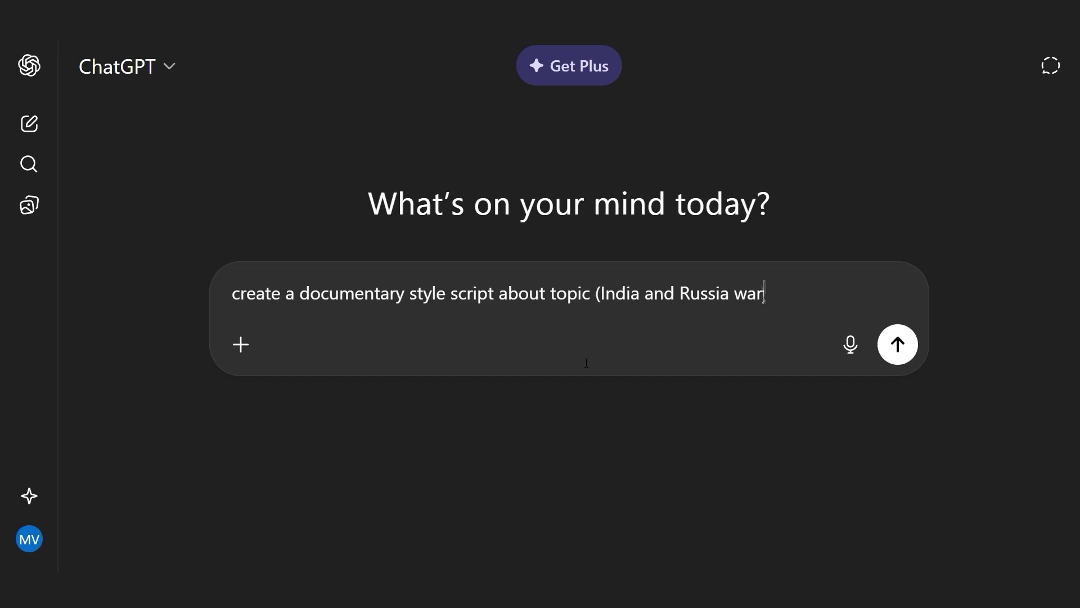
Write the documentary-style script prompt on India and Russia, asking for background and current reporting.
type(" background info current developments and potential implications focus on factual r")
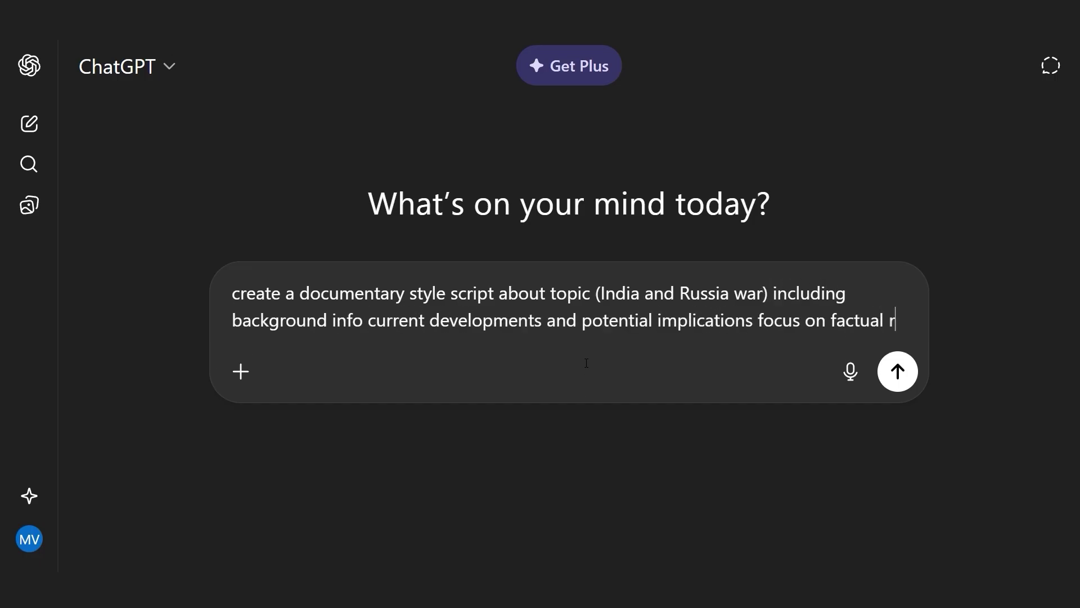
type("eporting wit")
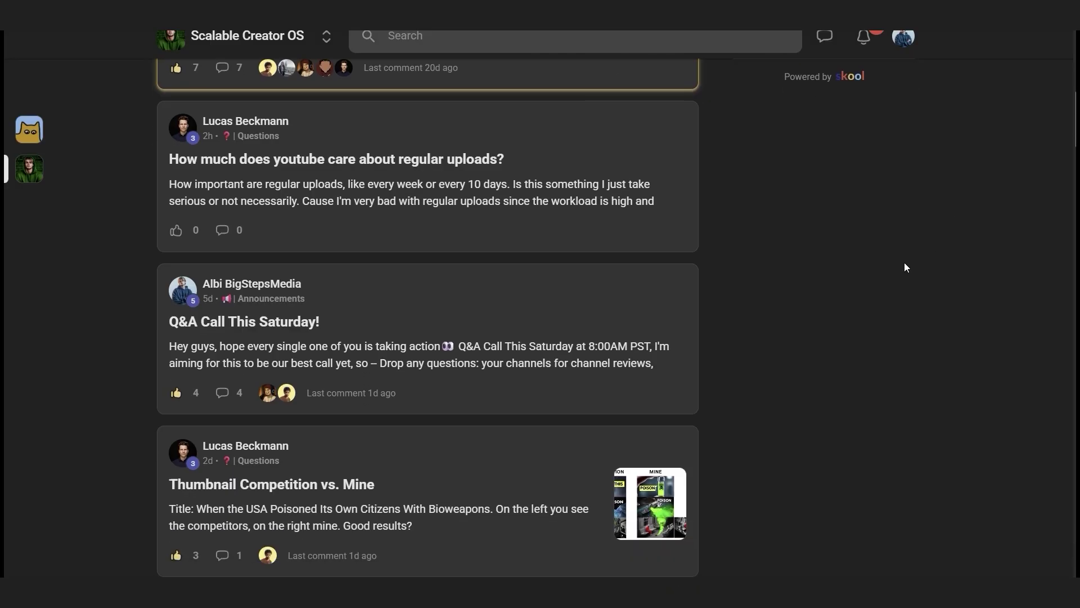
Browse the Scalable Creator OS community feed and the Find Winning Topics lesson.
scroll(590, 270, "down", 5)
scroll(698, 308, "down", 8)
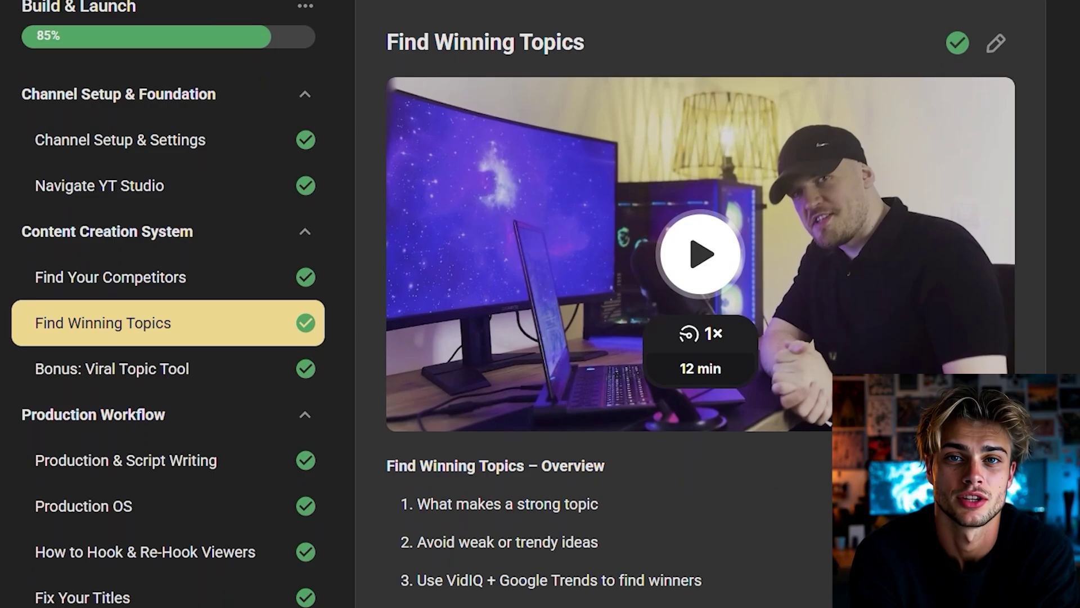
scroll(697, 304, "down", 6)
scroll(698, 303, "down", 7)
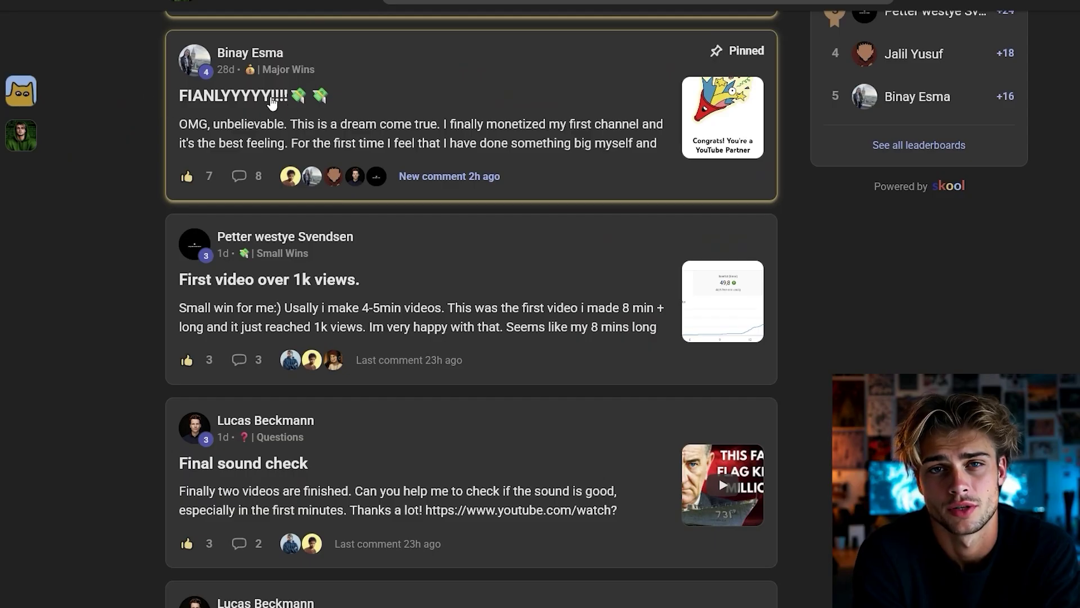
scroll(608, 261, "down", 10)
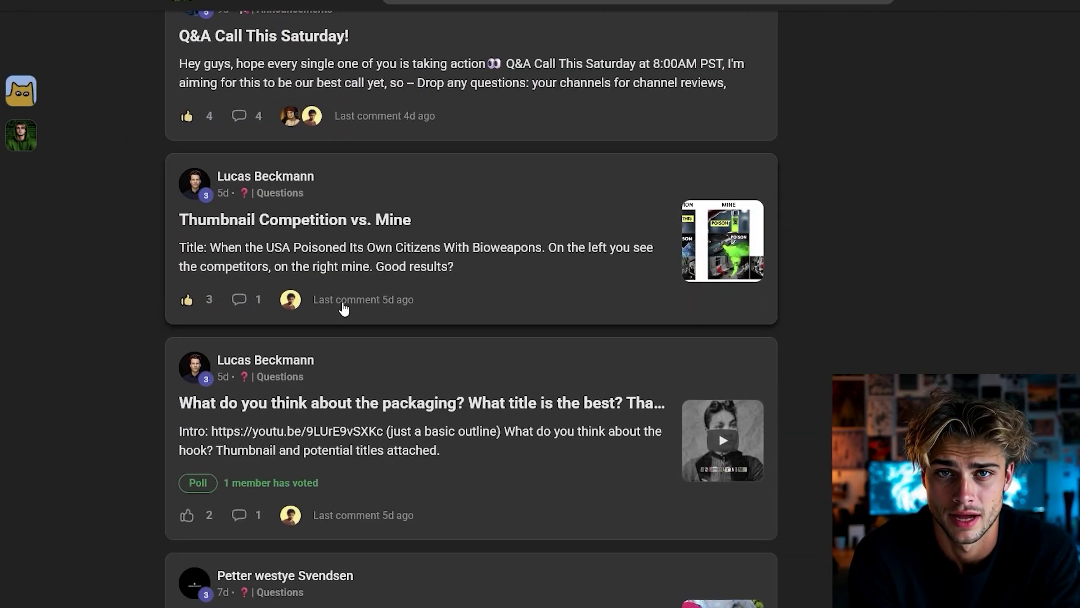
scroll(343, 309, "down", 10)
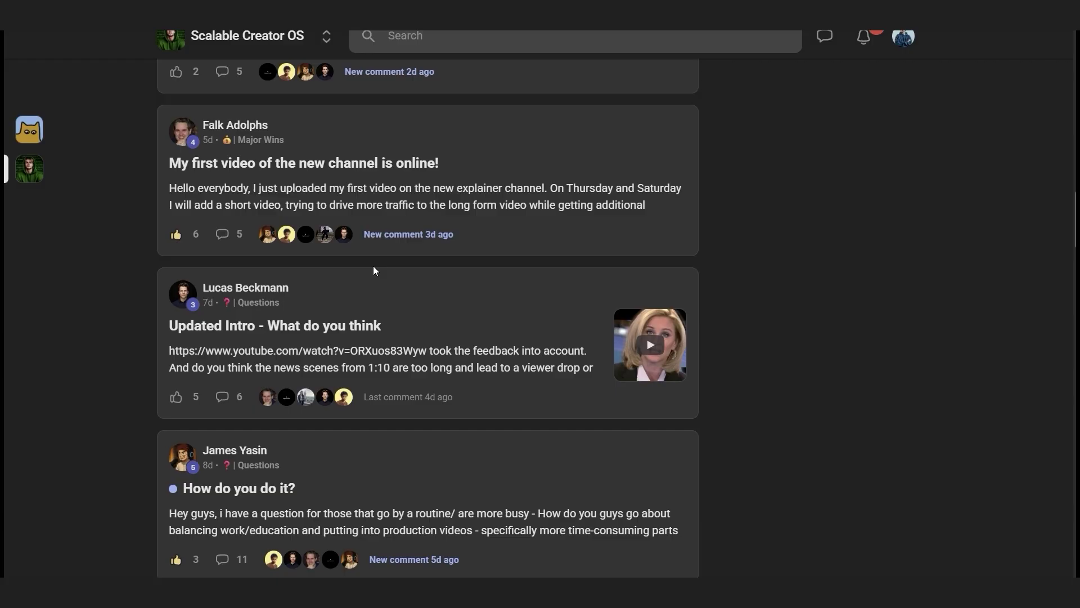
scroll(375, 271, "down", 10)
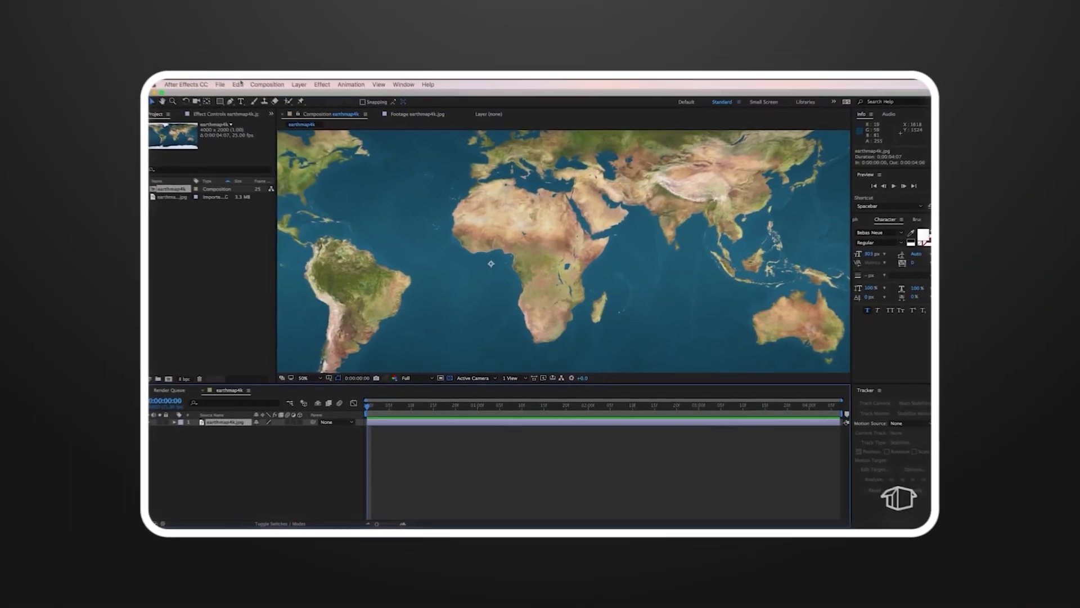
Duplicate the world map layer and apply Keying > Color Key to remove the blue ocean.
key("super+d")
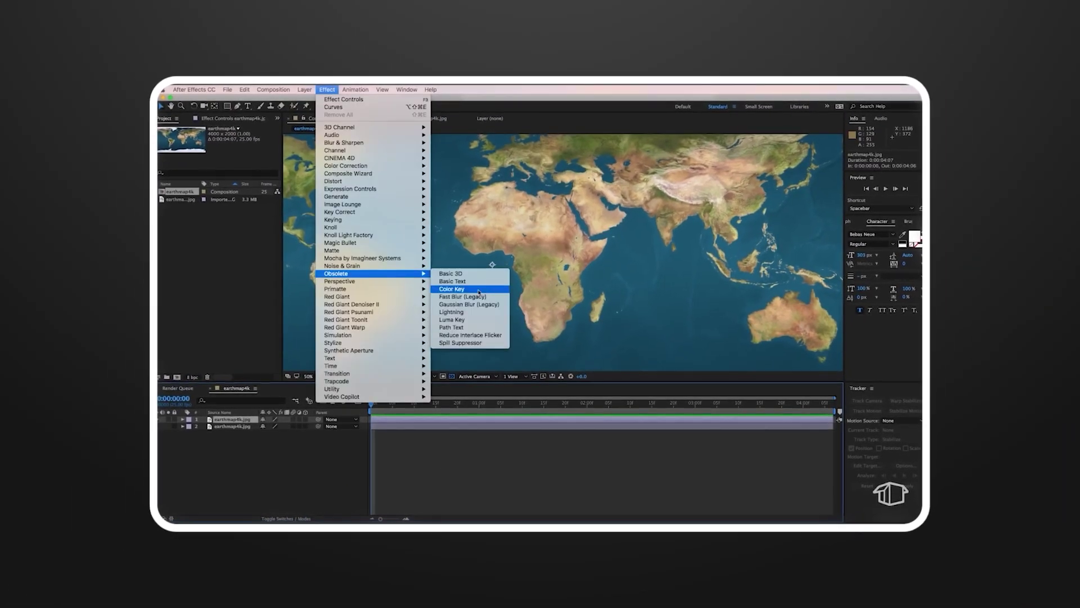
left_click(449, 283)
left_click(236, 145)
left_click(492, 264)
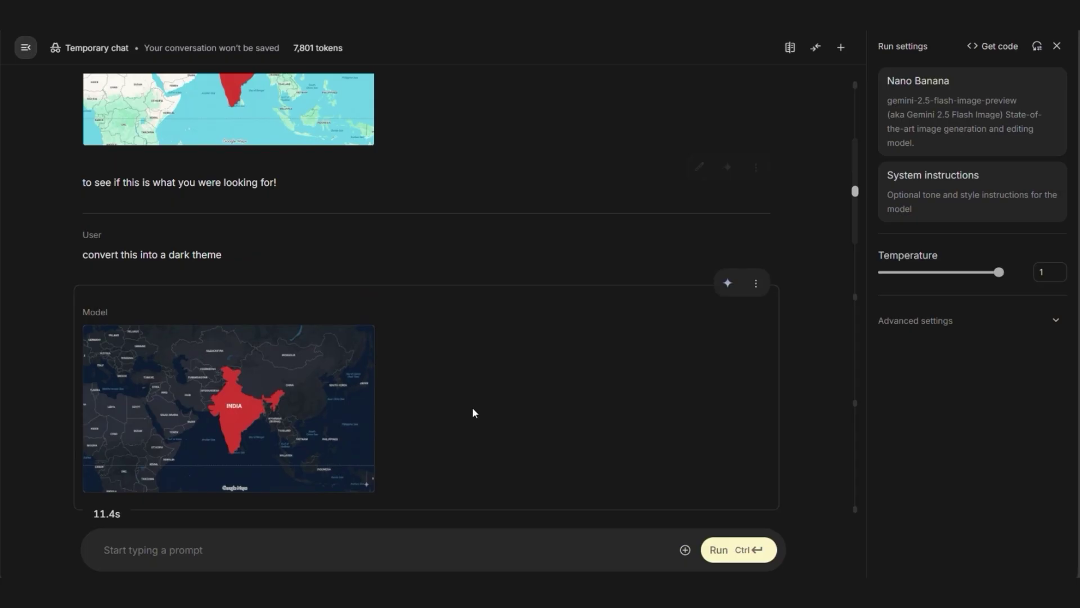
Scroll through the Nano Banana dark-theme and realistic green-land India map results.
scroll(474, 409, "down", 6)
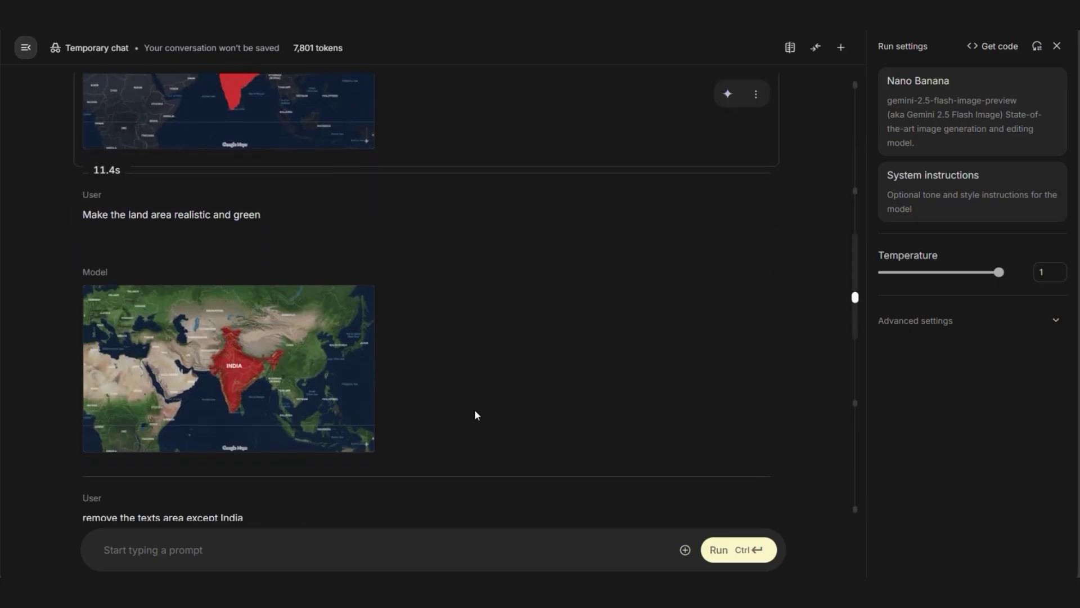
scroll(418, 406, "down", 2)
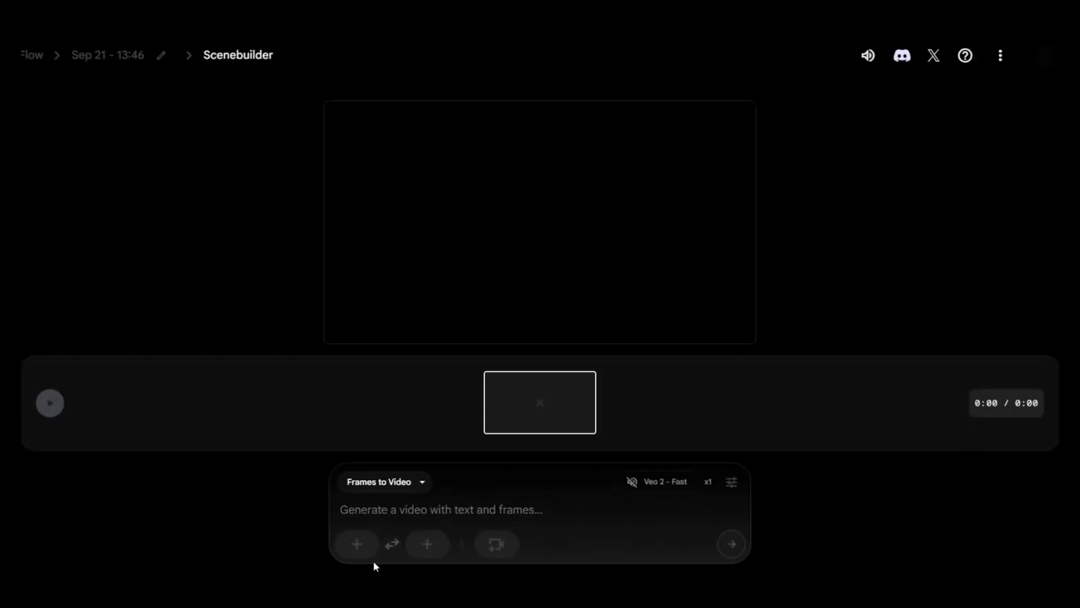
Use the green India map as start frame and red India map as end frame, with the animation prompt.
left_click(357, 548)
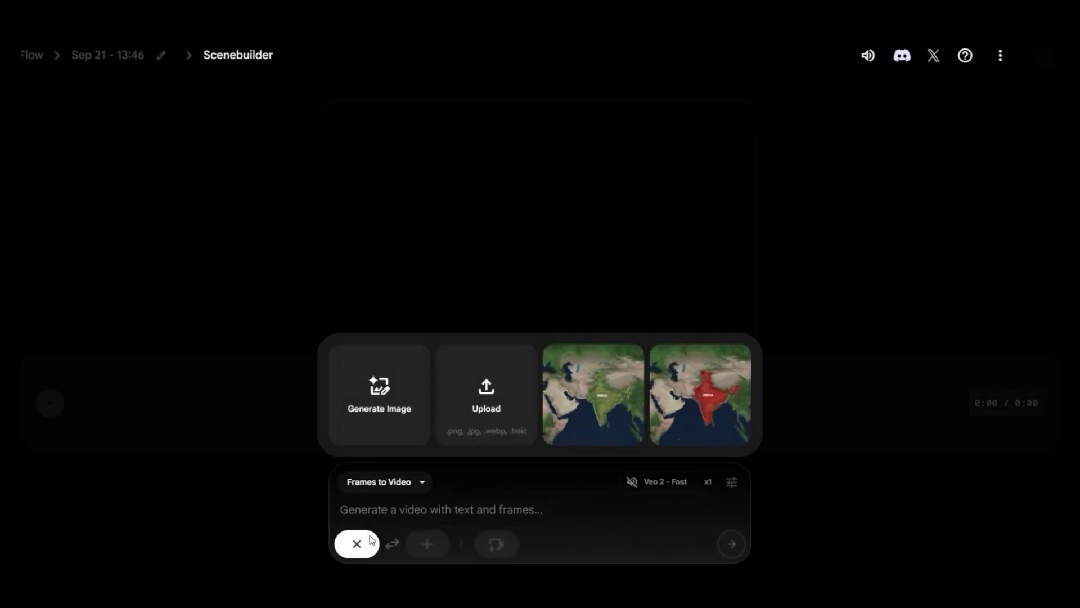
left_click(589, 418)
left_click(427, 544)
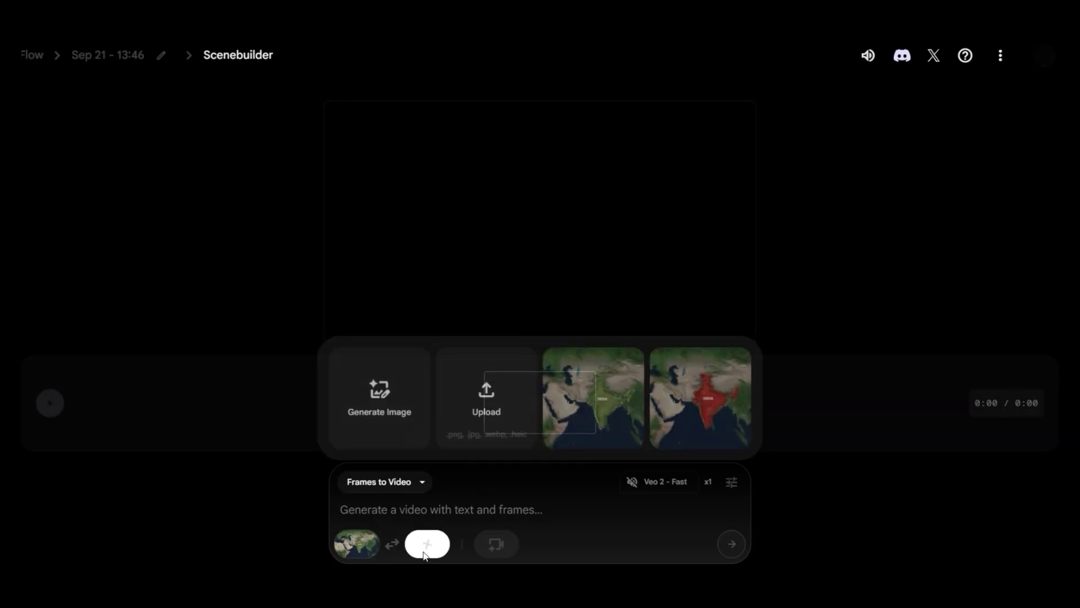
left_click(710, 422)
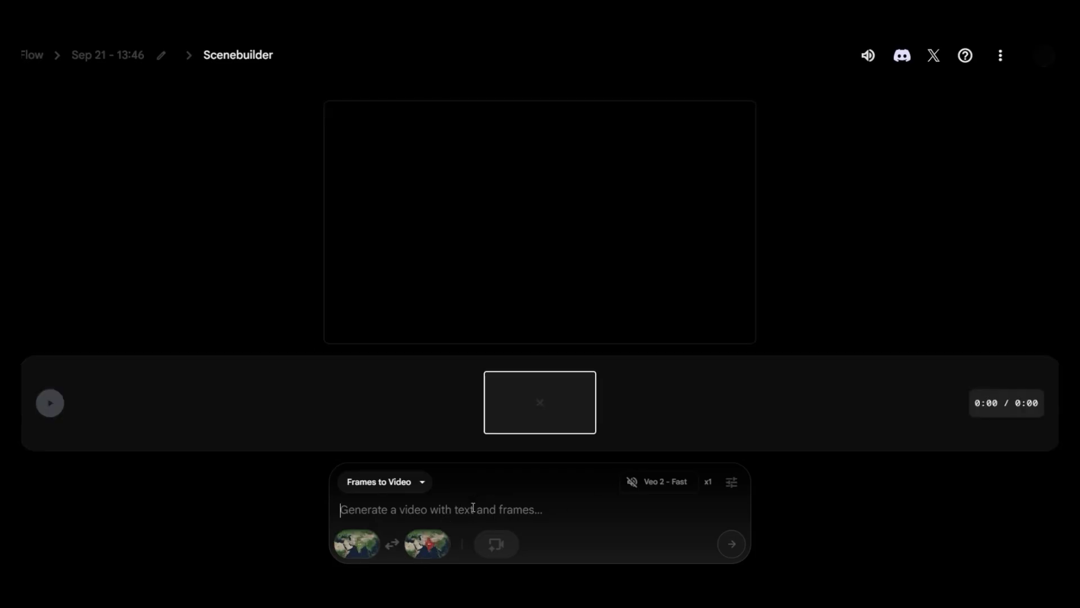
type("Zoom into India on the map, then the red color appears in the India area as ink art")
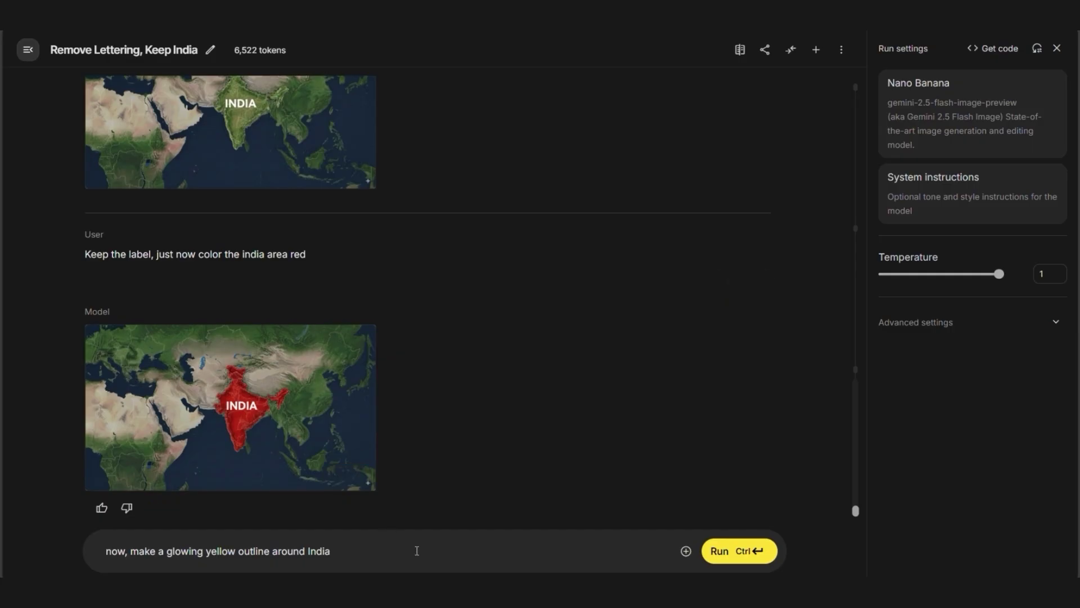
Submit the prompt 'now, make a glowing yellow outline around India'.
left_click(729, 552)
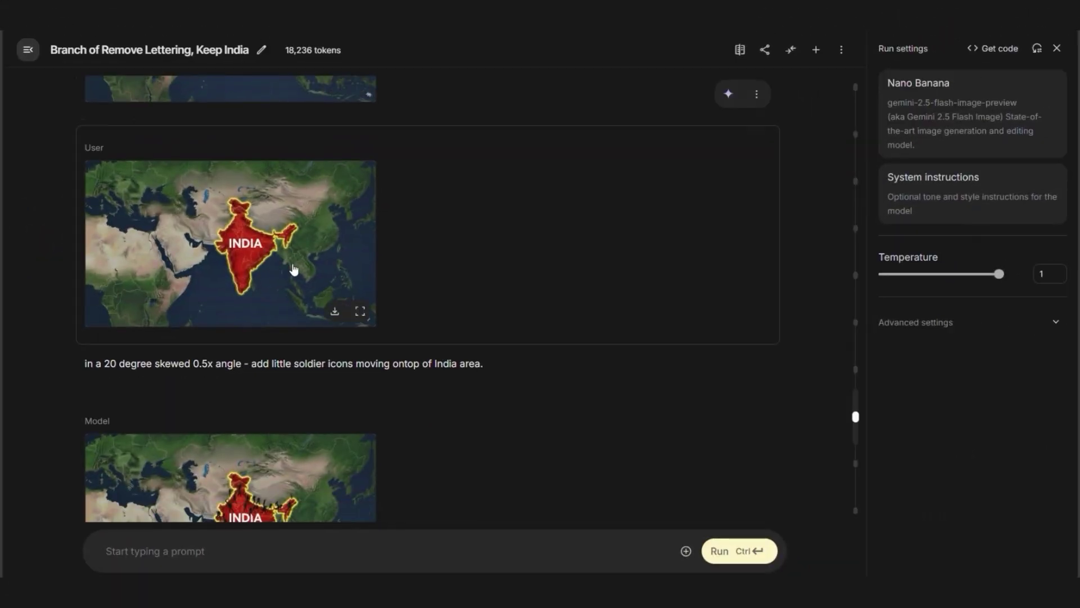
Scroll the branched chat to review the soldier, fighter-jet and submarine map edits.
scroll(322, 224, "down", 4)
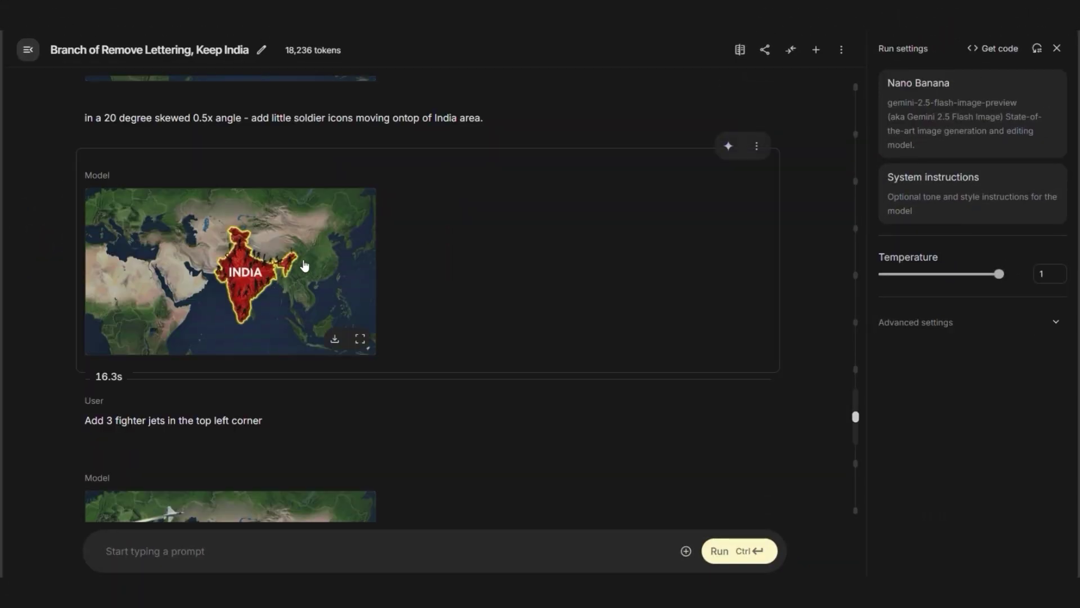
scroll(305, 265, "down", 5)
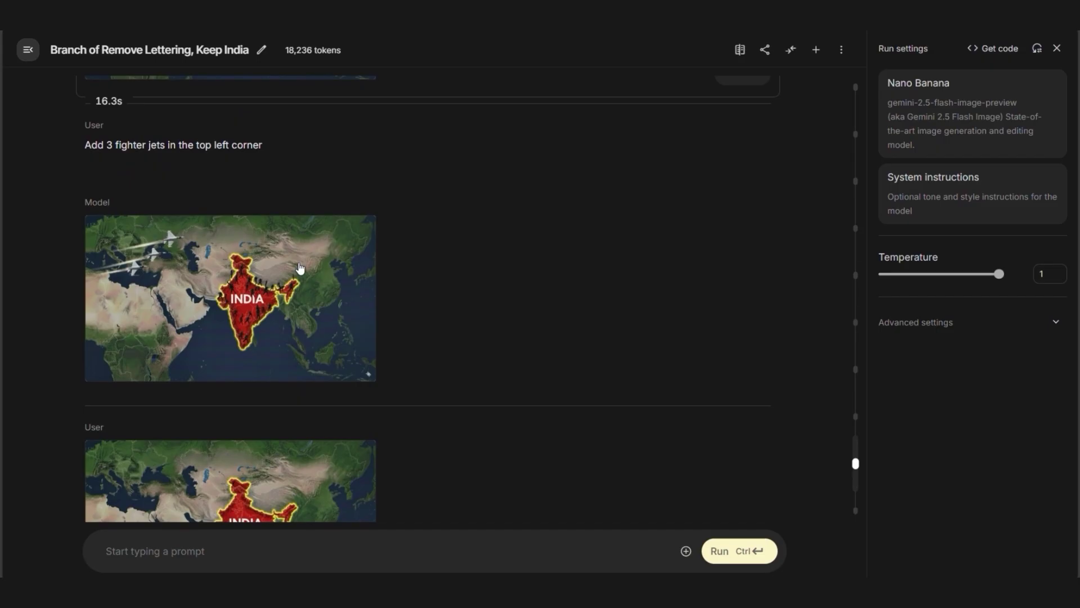
scroll(286, 289, "down", 7)
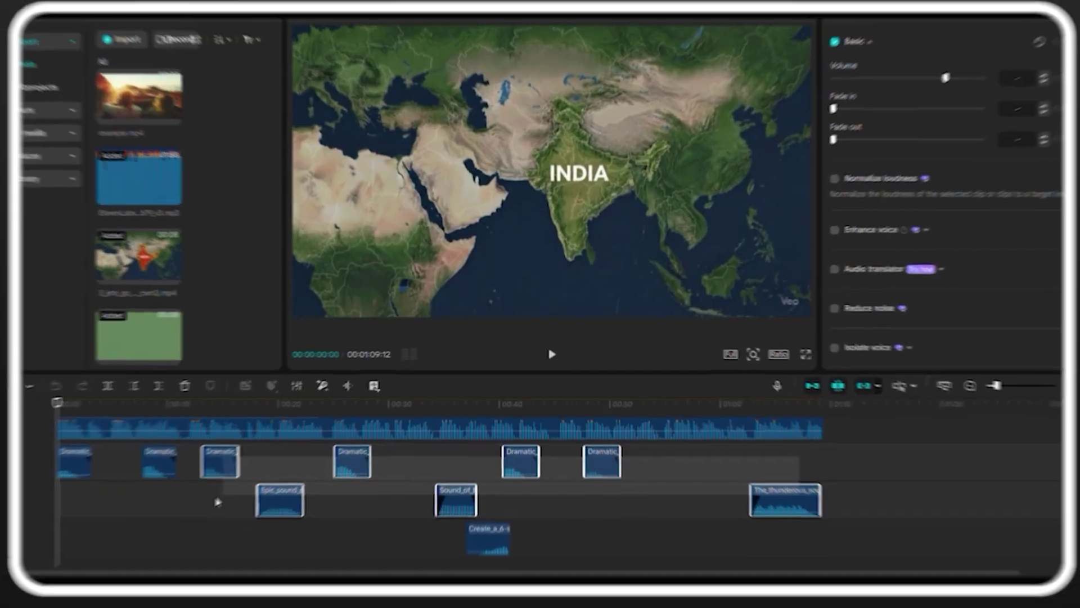
Select timeline clips, then deselect all to preview the USA, India and Russia flags over the map.
left_click_drag(218, 500, 449, 549)
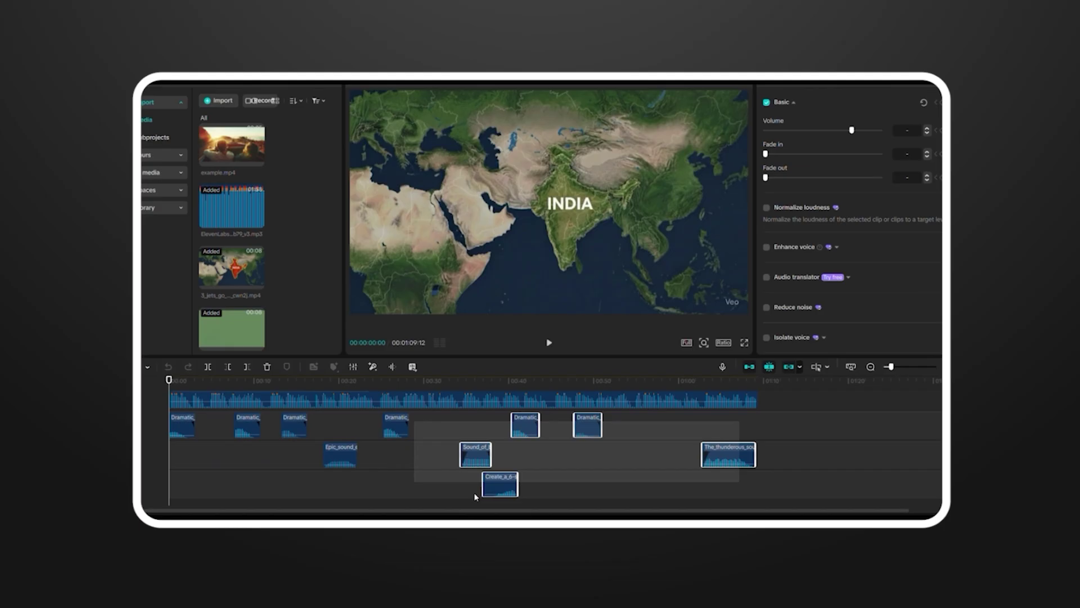
left_click_drag(473, 492, 776, 475)
left_click(662, 458)
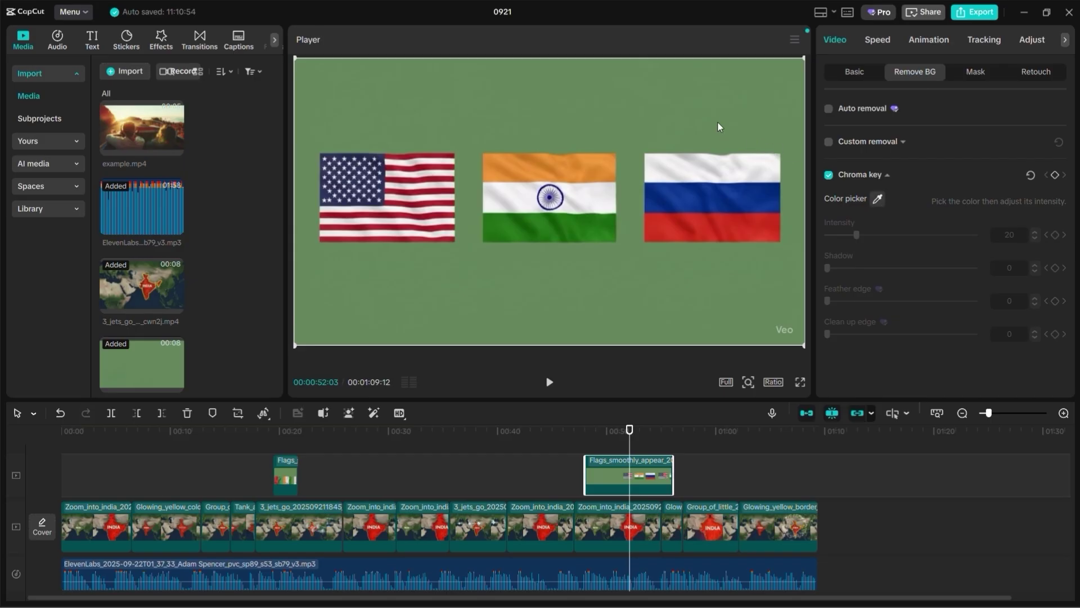
Key out the flags clip's green background with the Chroma key color picker.
left_click(881, 200)
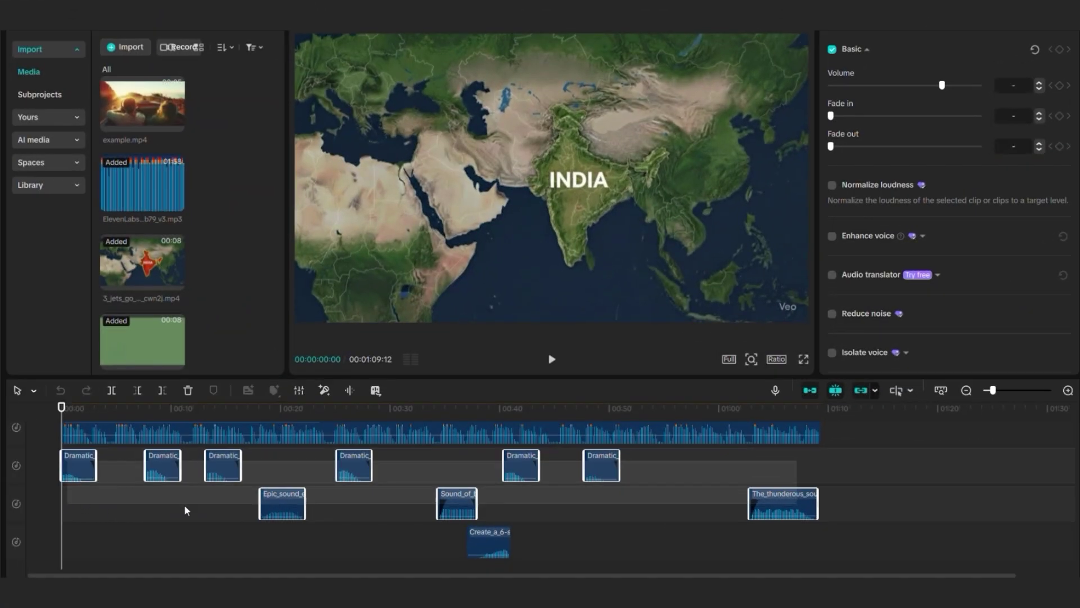
Select the thunderous sound effect clip in the timeline.
left_click(783, 504)
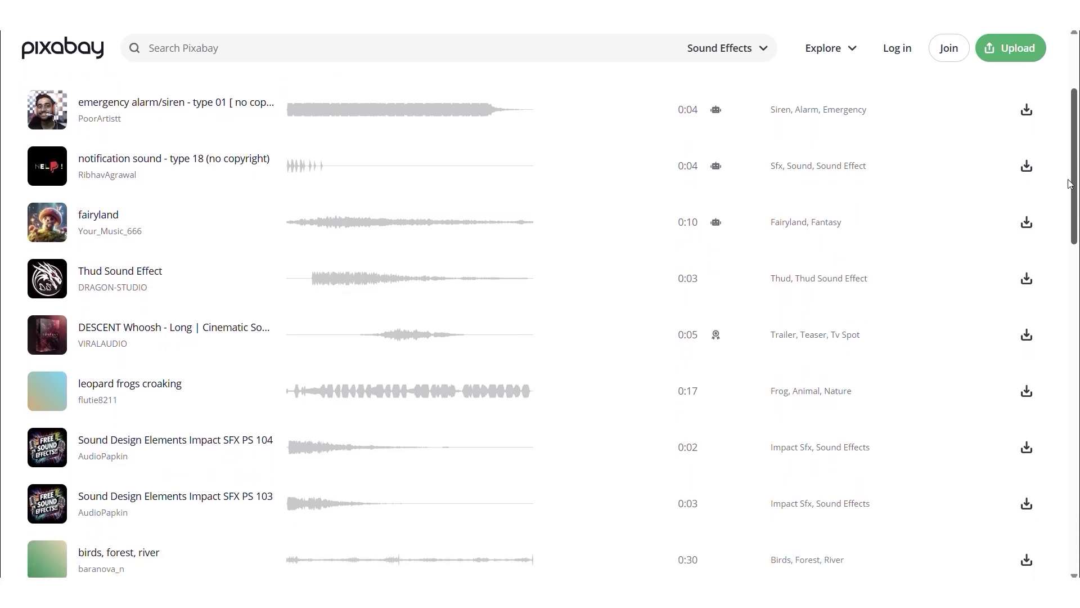
scroll(1070, 184, "down", 6)
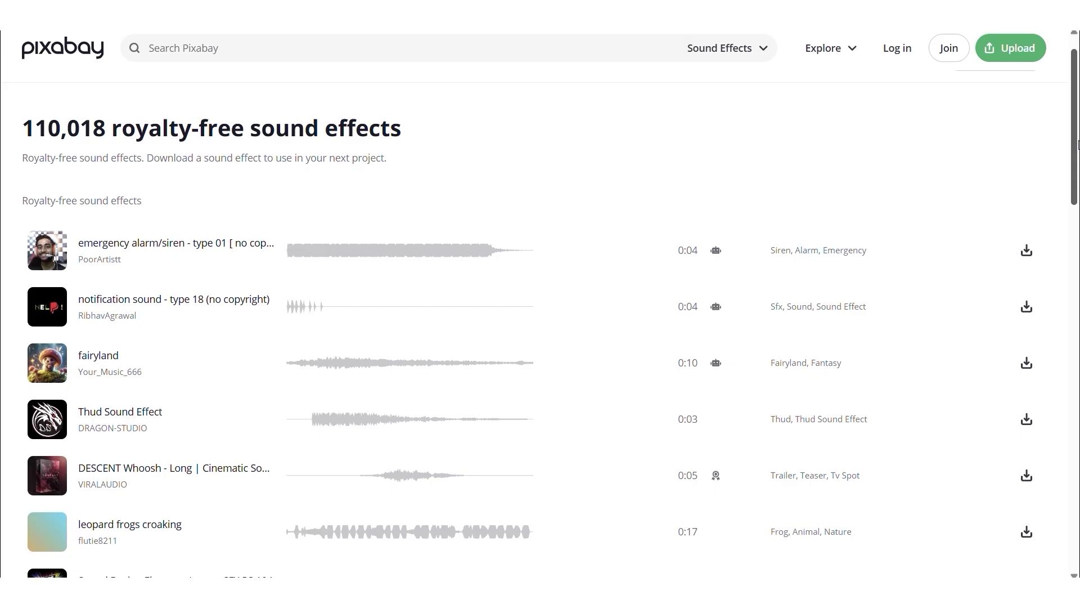
scroll(1067, 192, "down", 2)
scroll(1067, 191, "down", 6)
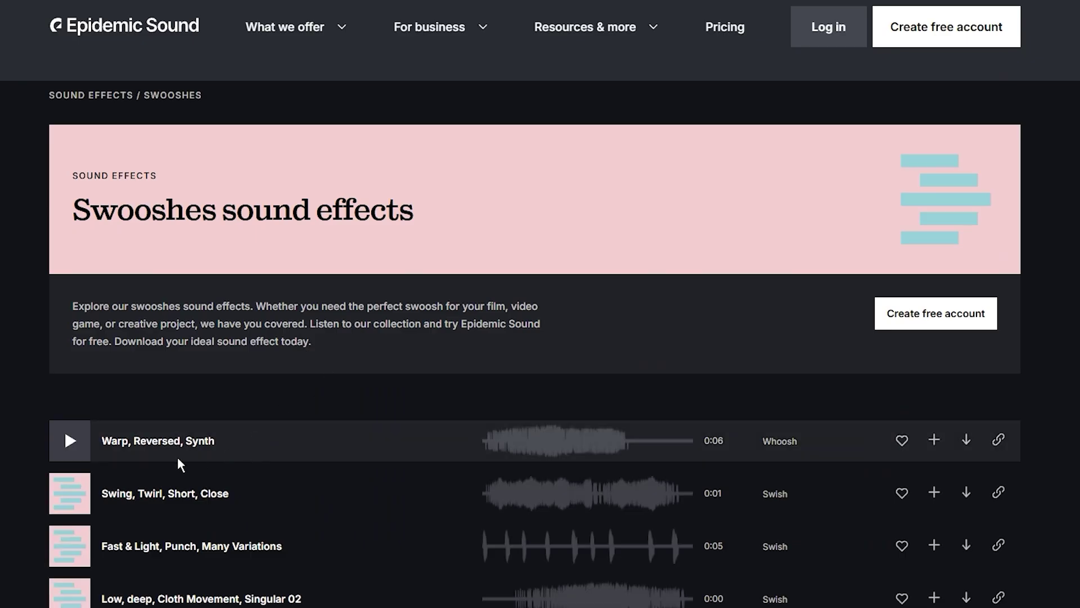
scroll(178, 457, "down", 7)
scroll(492, 368, "down", 2)
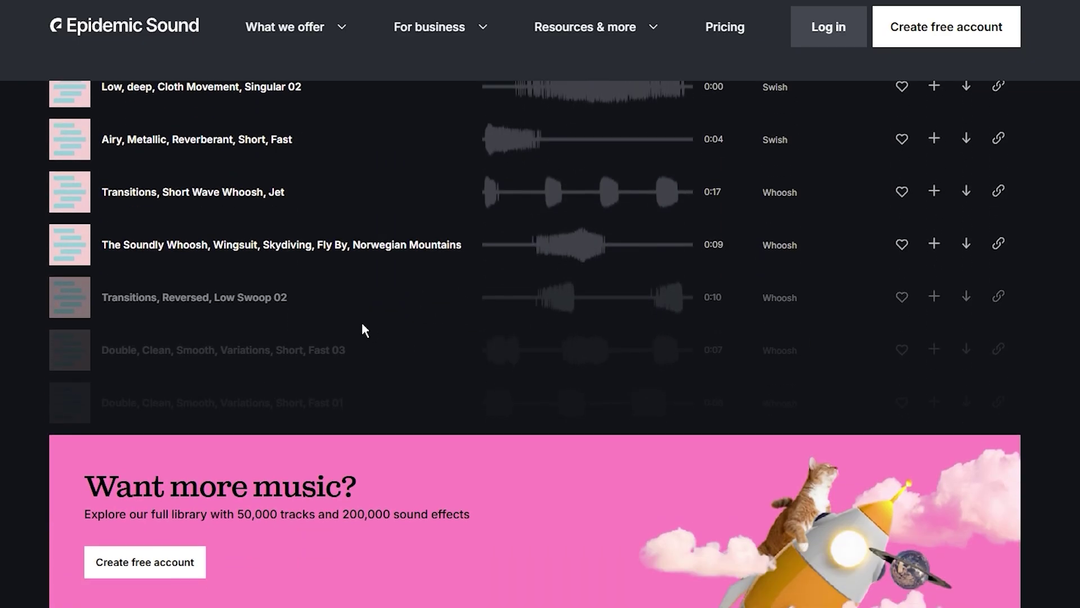
scroll(254, 307, "up", 4)
scroll(223, 305, "down", 1)
scroll(157, 319, "down", 1)
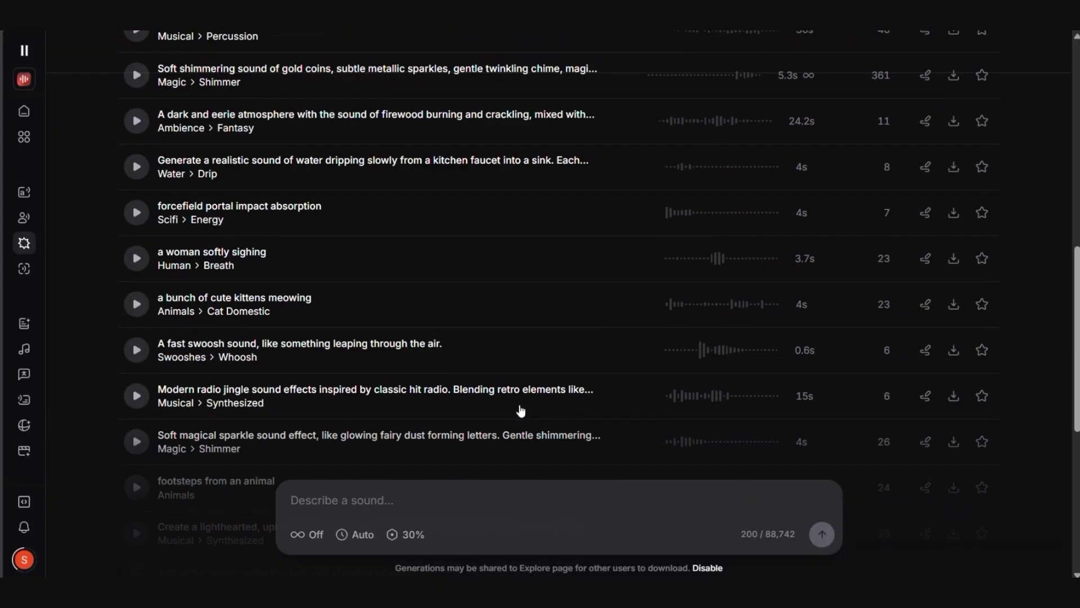
scroll(520, 409, "up", 7)
Enter 'Jet sounds' in the ElevenLabs Search sound effects box.
scroll(520, 410, "up", 5)
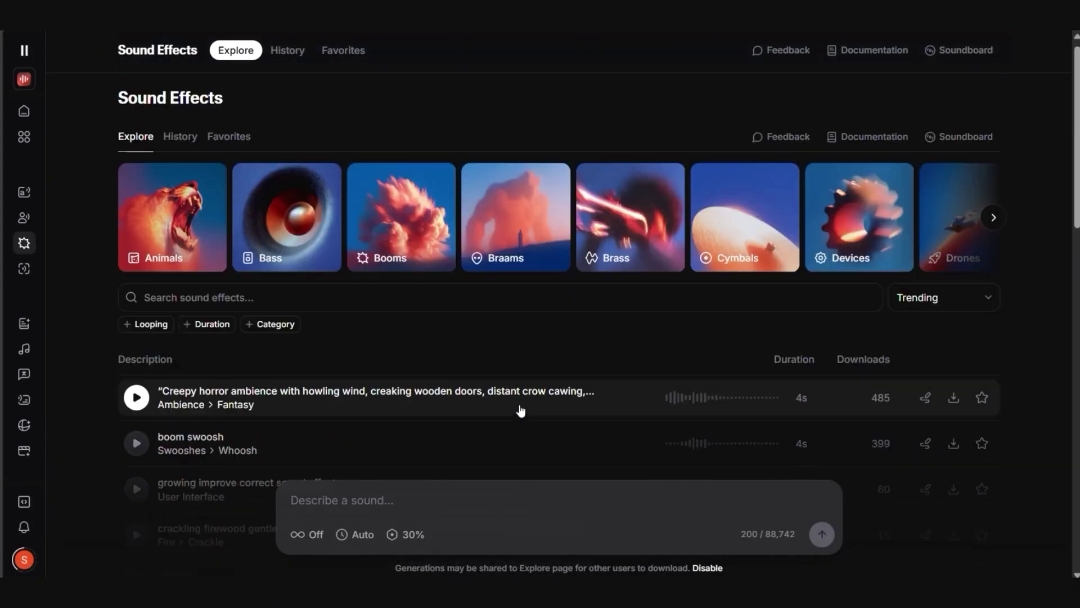
left_click(570, 304)
type("Jet sounds")
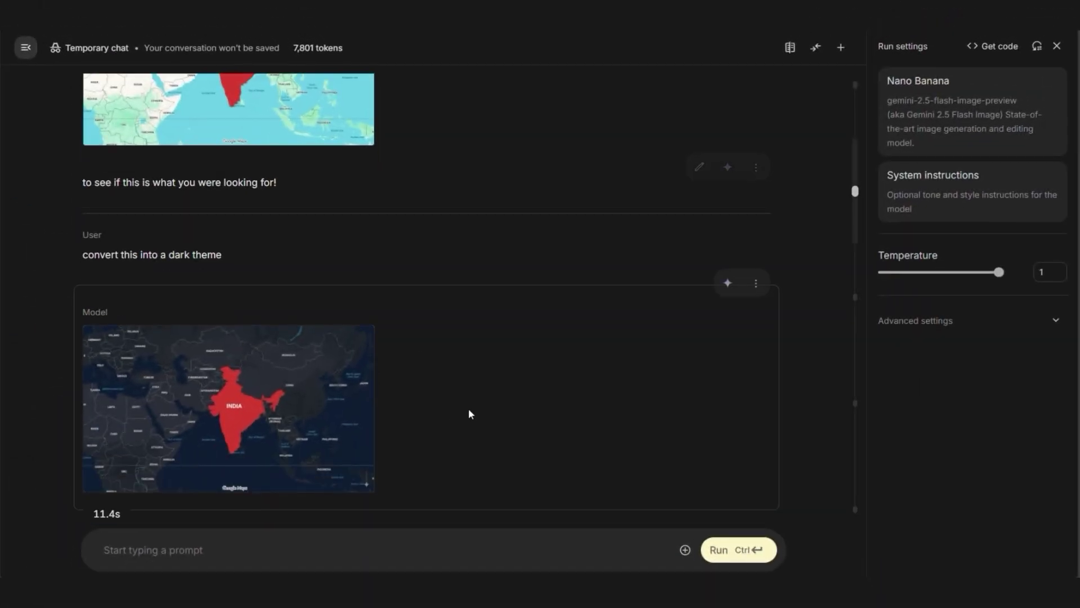
Scroll down through the generated dark-theme and red-filled satellite India map images.
scroll(474, 415, "down", 6)
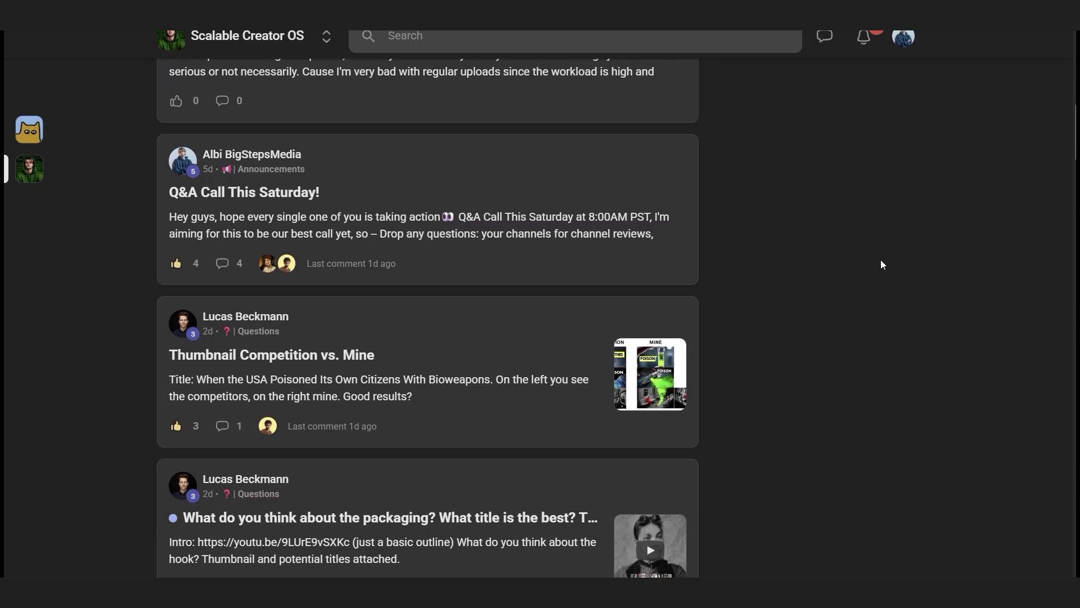
scroll(588, 274, "down", 1)
scroll(588, 275, "down", 6)
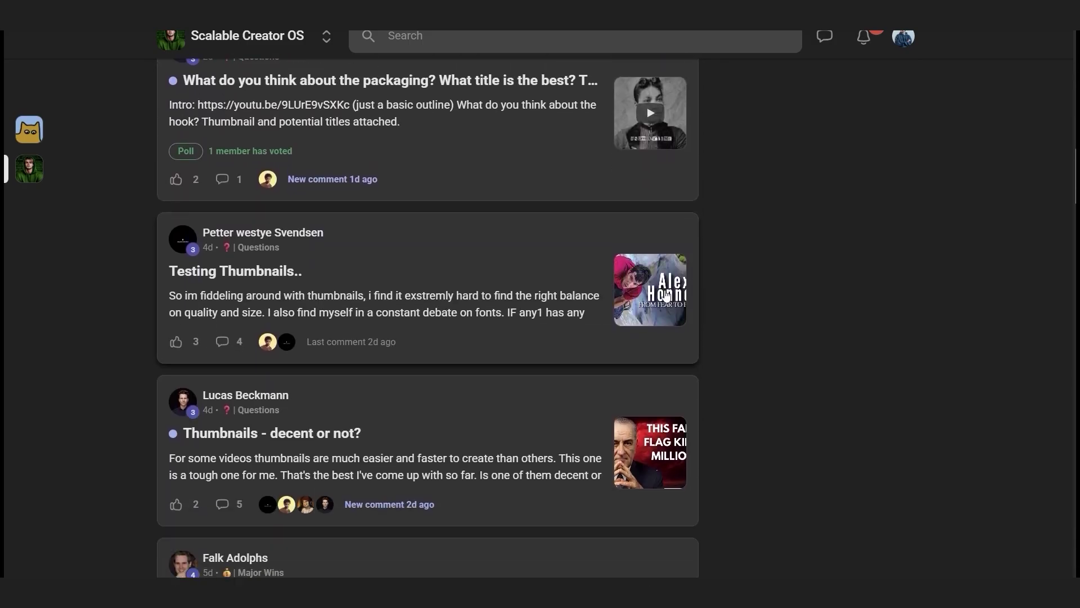